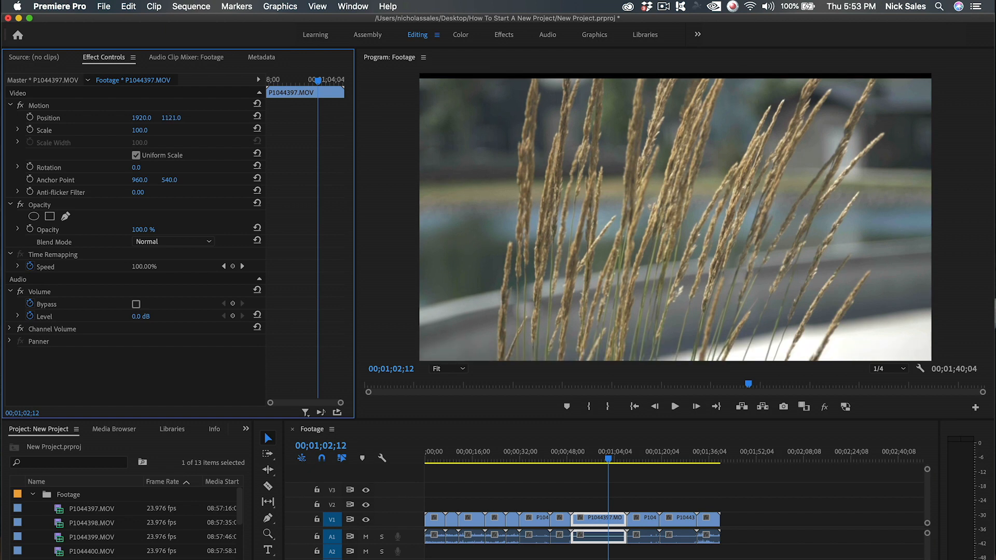
- Try different scale and rotation values on the selected P1044397.MOV clip, and reset both to their defaults
click(141, 130)
text(170)
key(Return)
drag(141, 131, 146, 167)
click(257, 165)
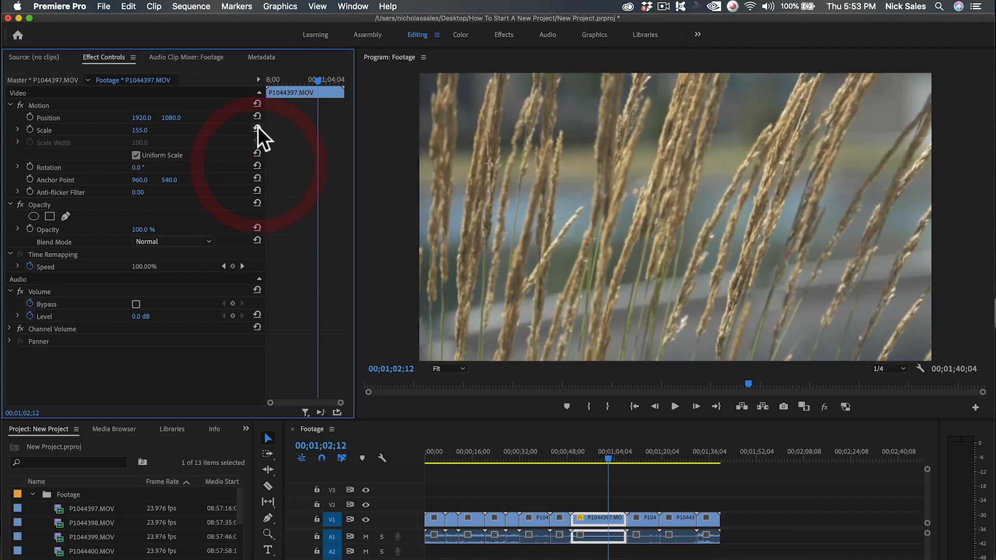
click(256, 128)
drag(139, 130, 156, 118)
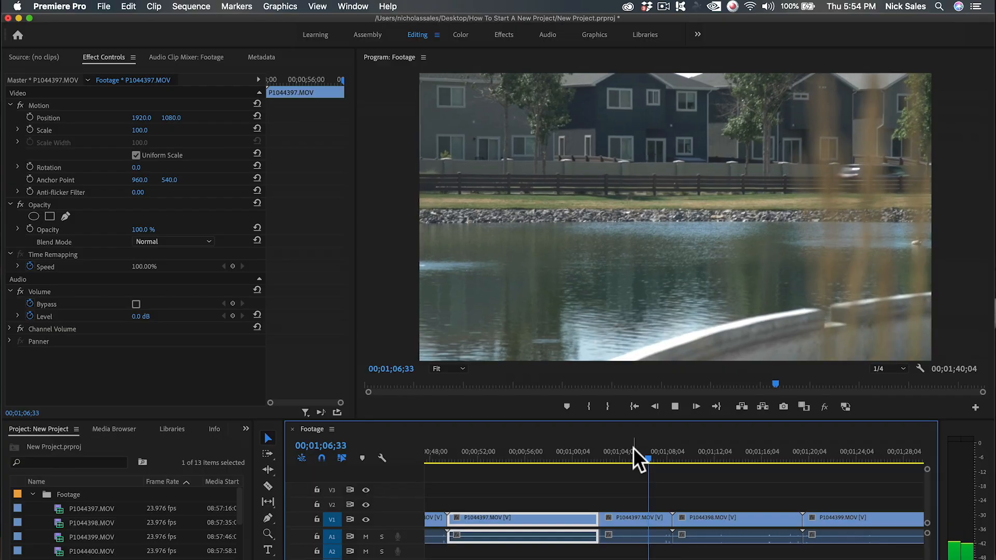
- Split the P1044397.MOV clip at 00;00;59;23 and select the segment after the cut
drag(633, 447, 567, 452)
key(super+k)
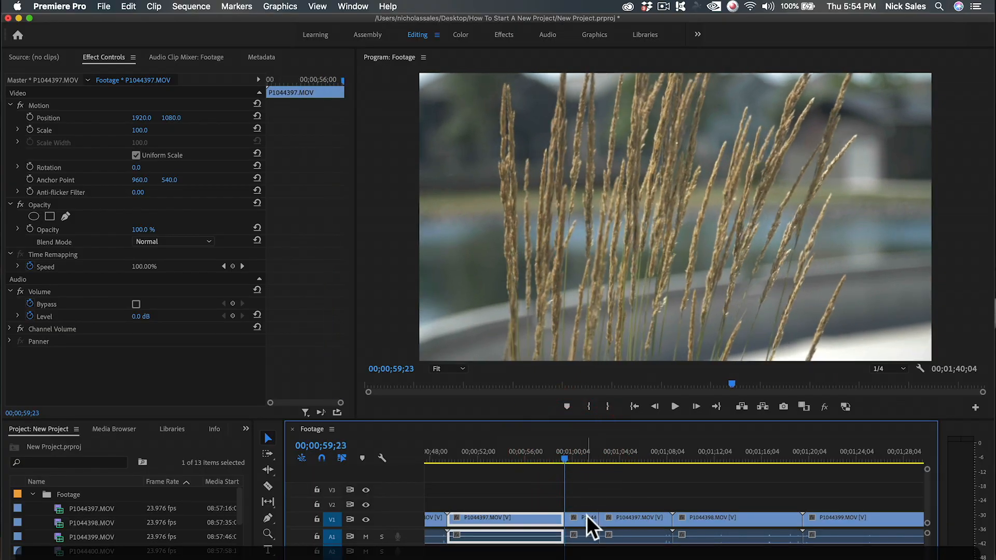
click(586, 515)
- Keyframe the segment's position and scale at its start, keyframe the scale to 161 at its end, and preview the animation
click(30, 129)
click(29, 117)
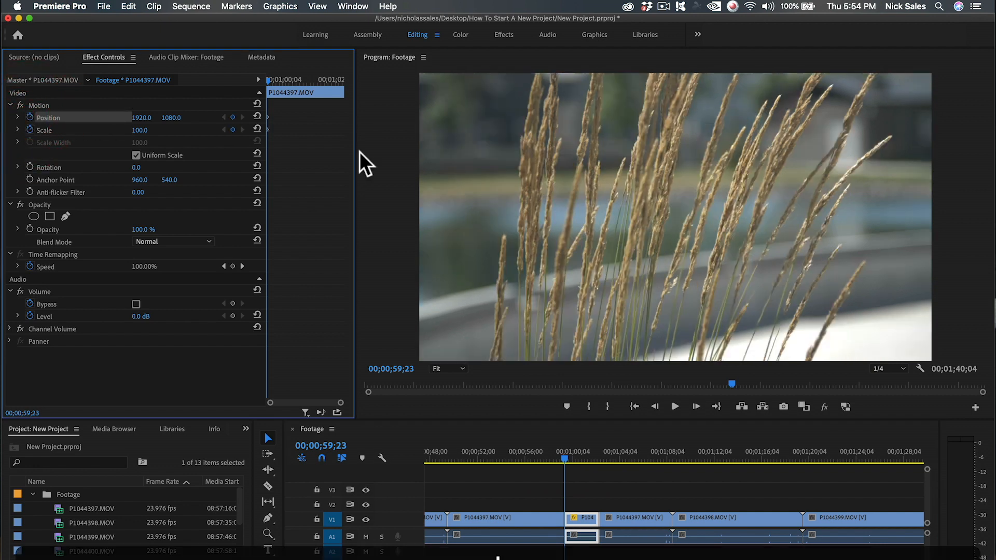
key(Down)
key(shift+3)
drag(136, 130, 165, 129)
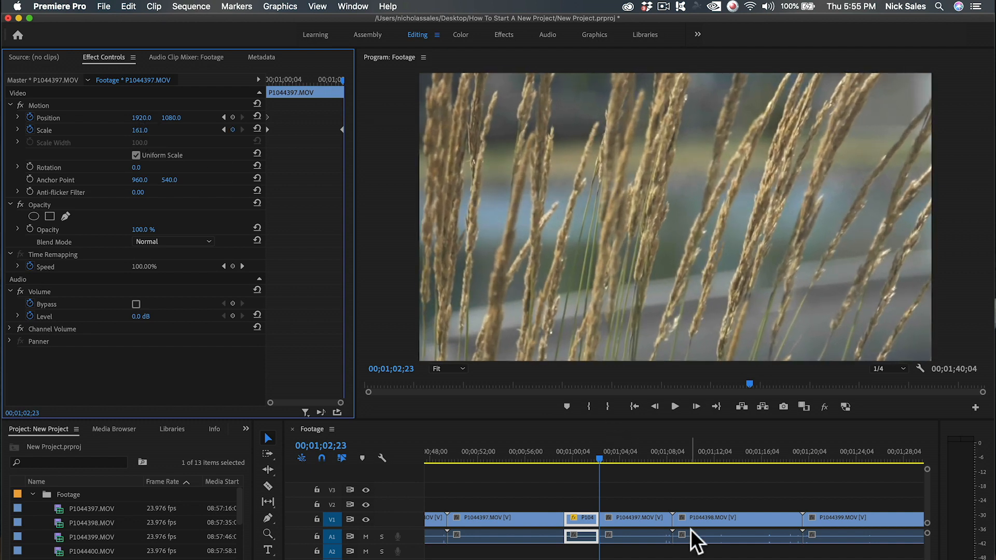
key(Up)
key(space)
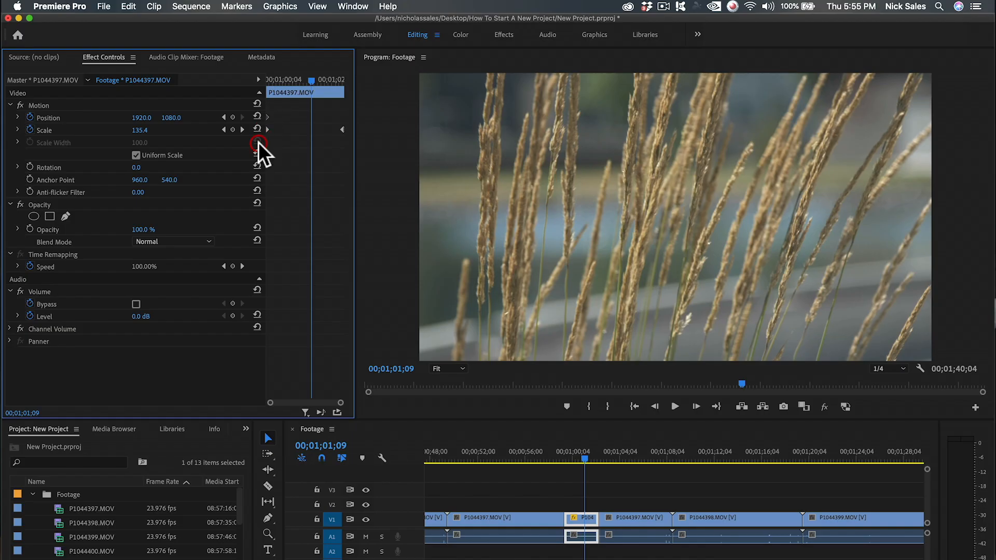
- Apply Ease In to the segment's starting keyframes and ending scale keyframe, and preview the zoom
right_click(268, 129)
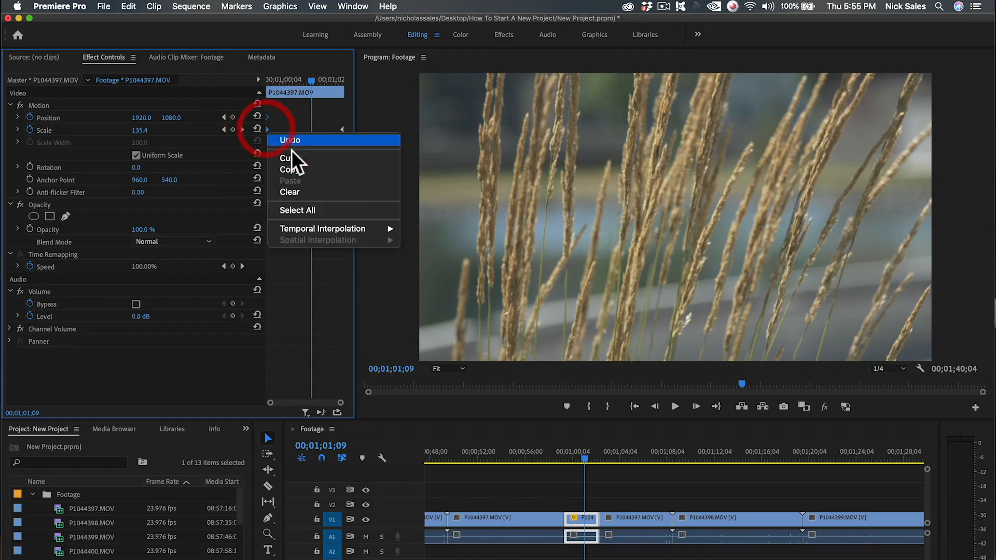
mouse_move(332, 228)
click(466, 291)
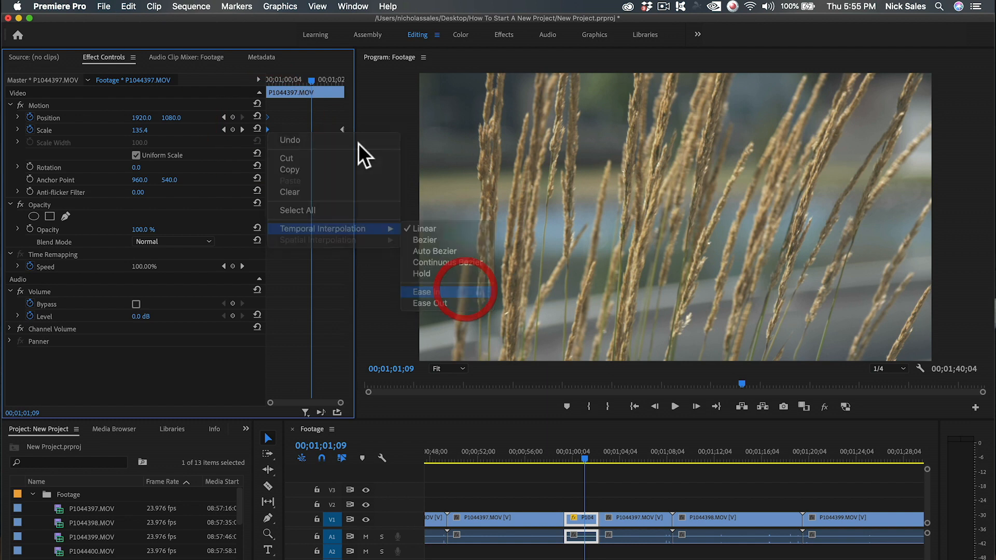
right_click(340, 129)
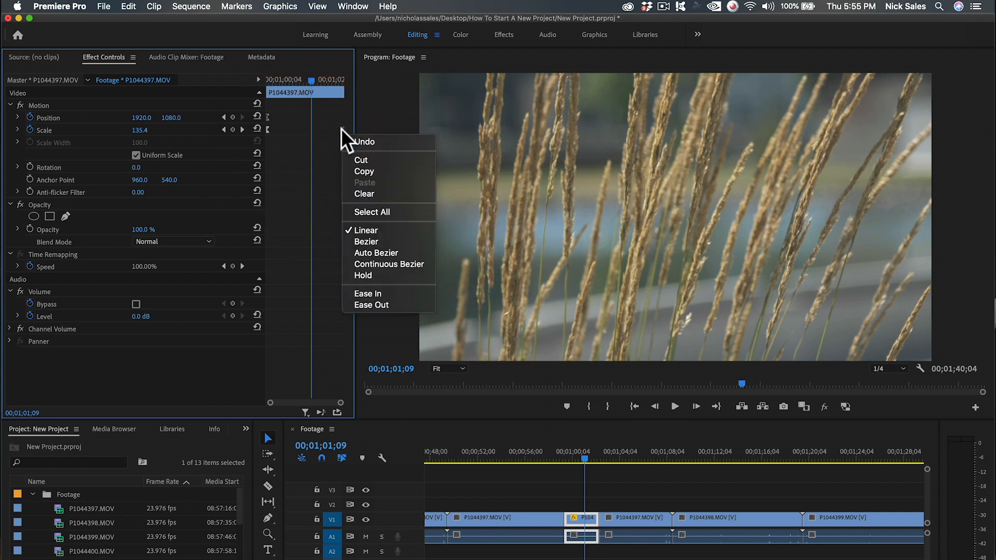
click(412, 293)
drag(598, 449, 593, 450)
key(space)
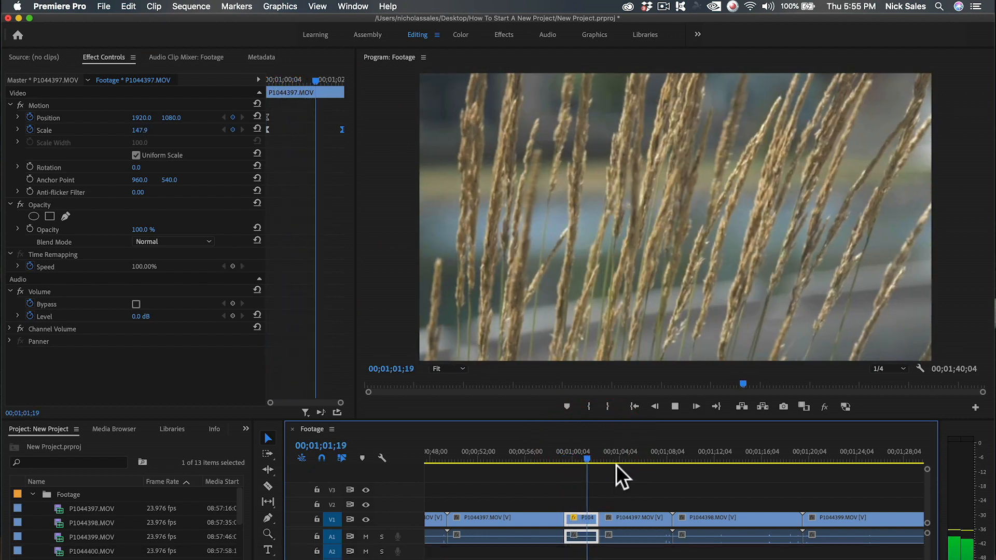
- Reset the ending scale keyframe at 00;01;02;23 to 100
click(599, 456)
click(301, 134)
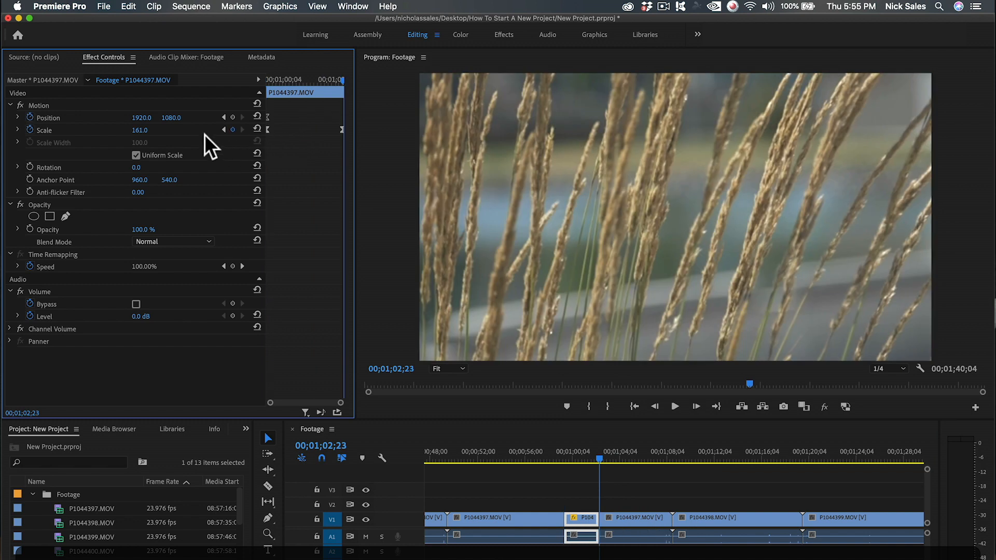
click(256, 128)
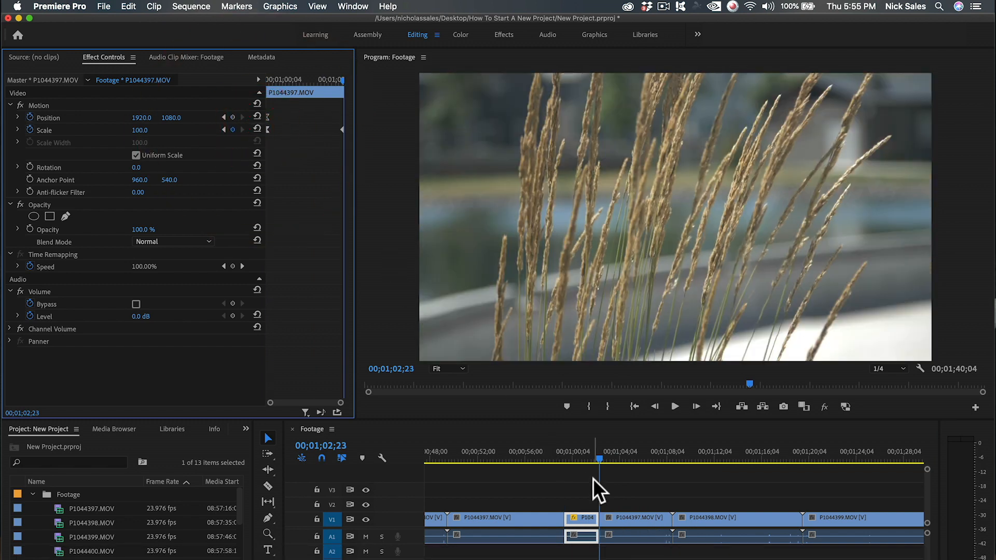
- Enlarge the Program monitor in both directions and move the playhead to 00;01;01;24
click(392, 252)
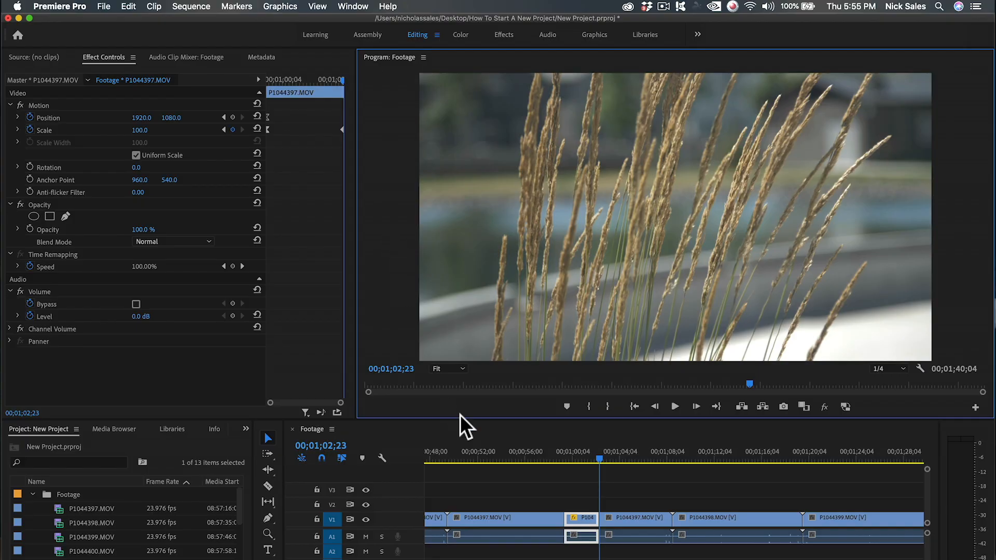
drag(462, 419, 457, 464)
drag(356, 357, 324, 351)
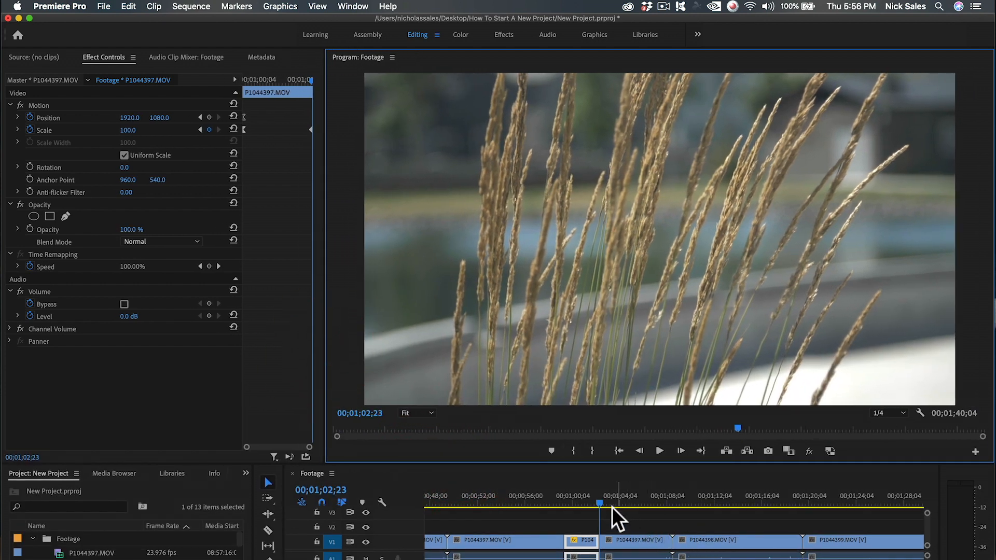
drag(597, 500, 585, 506)
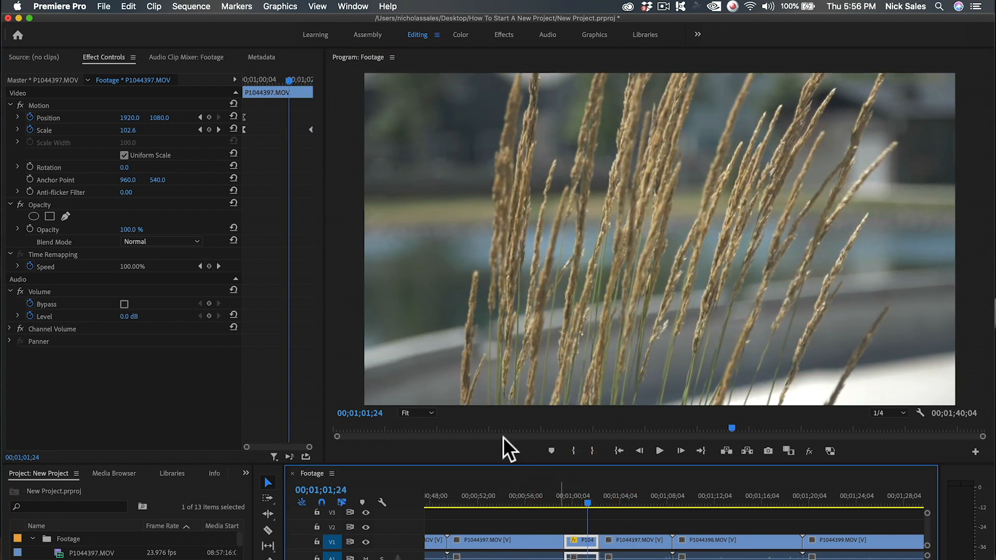
- Try the Full and 1/2 playback resolutions in the Program monitor, and return it to 1/4
click(894, 413)
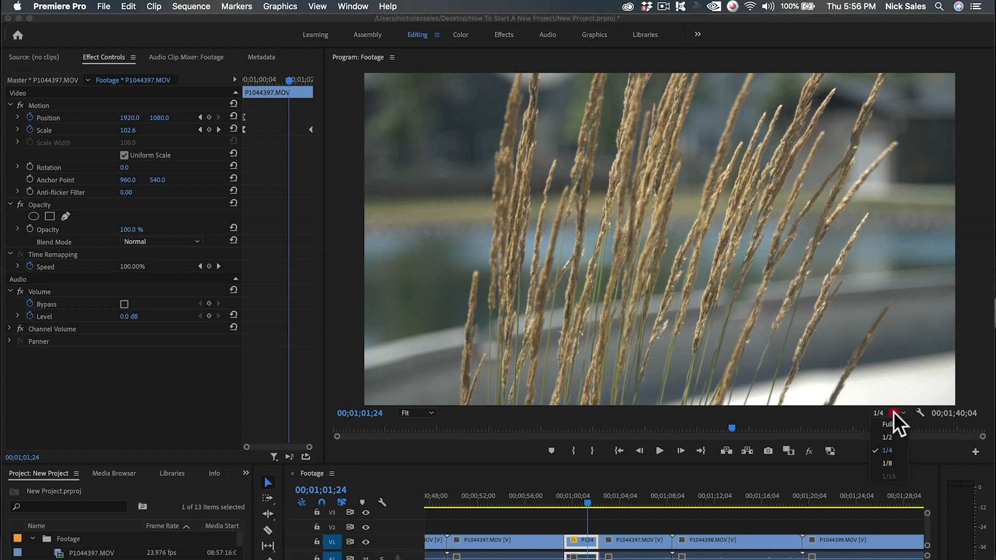
click(892, 424)
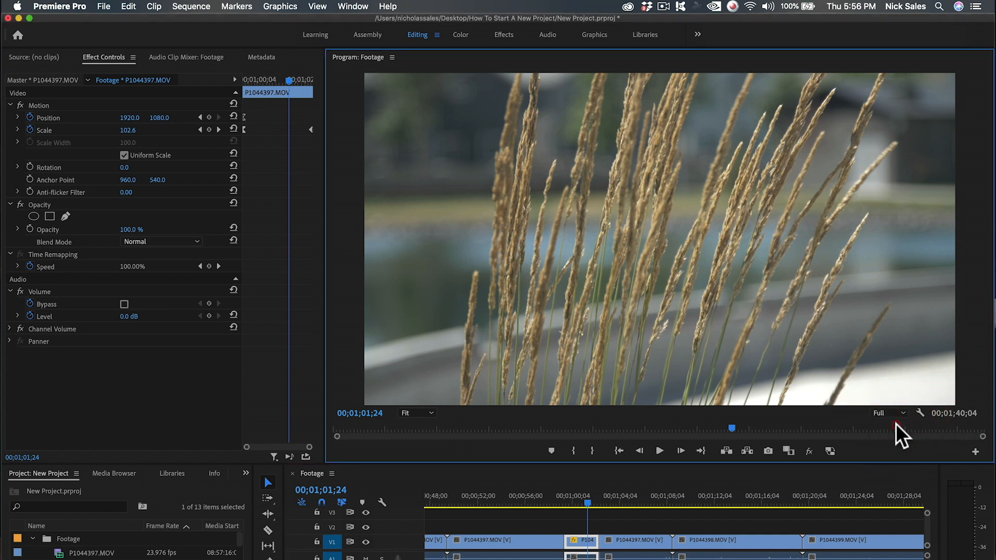
click(889, 411)
click(889, 436)
click(891, 424)
click(889, 449)
- Export the current frame as a PNG image named "Screen Shot"
click(768, 451)
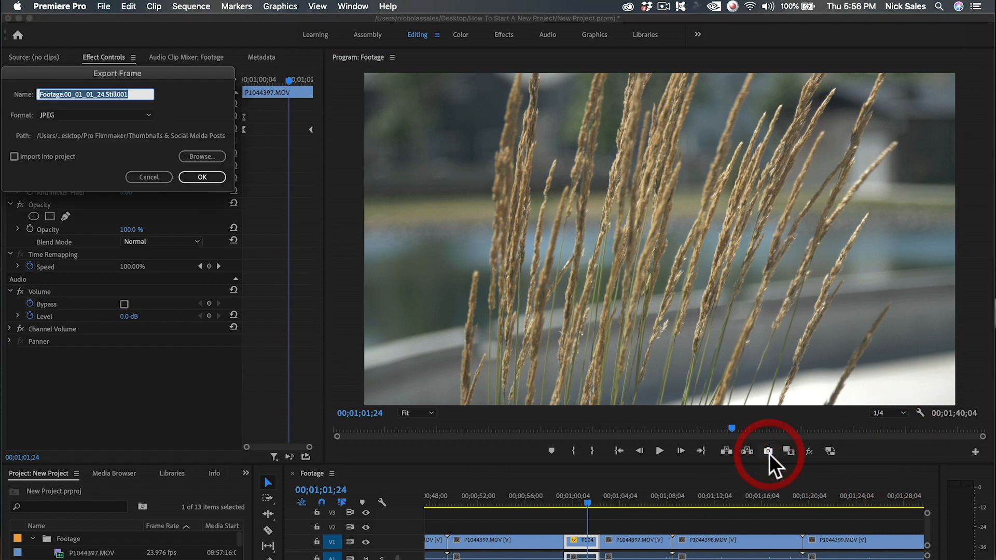
drag(196, 74, 511, 121)
text(Screen Shot)
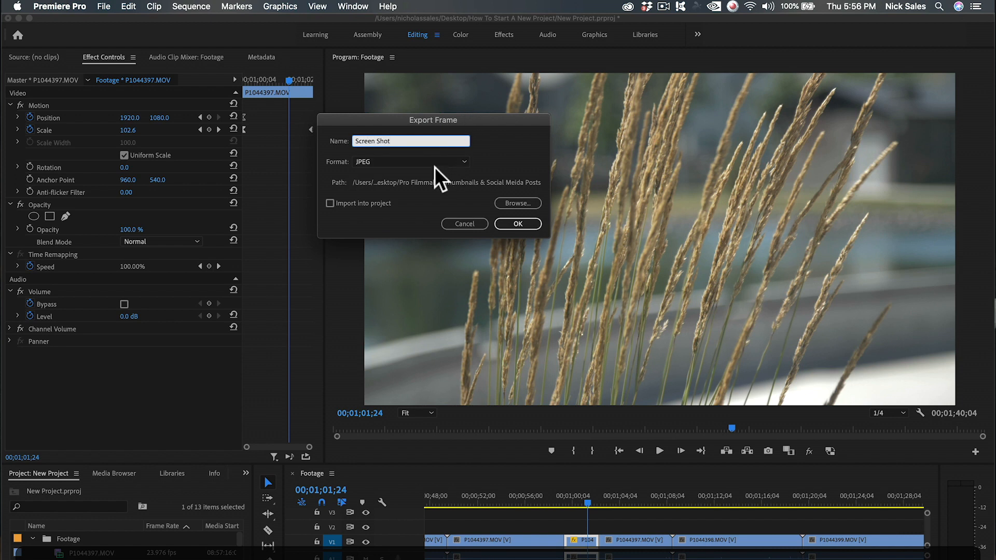
click(442, 160)
click(428, 214)
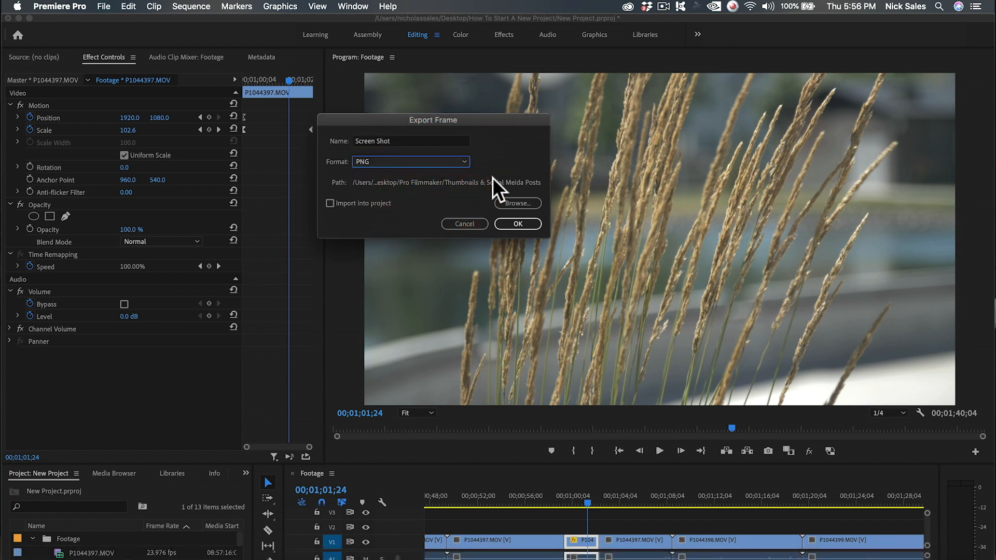
click(510, 223)
- Try the 100% zoom level in the Program monitor, and set it back to Fit
click(425, 412)
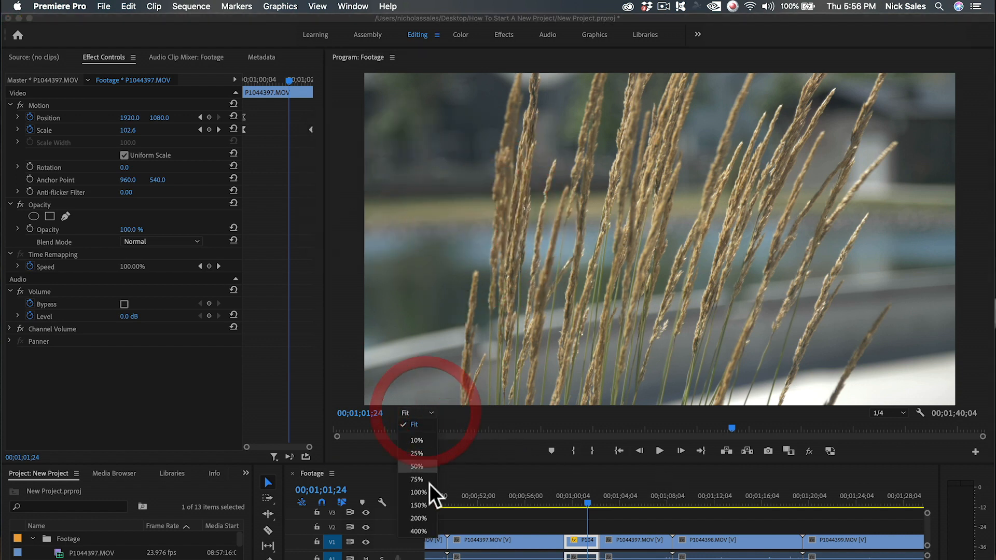
click(418, 493)
click(423, 413)
click(421, 423)
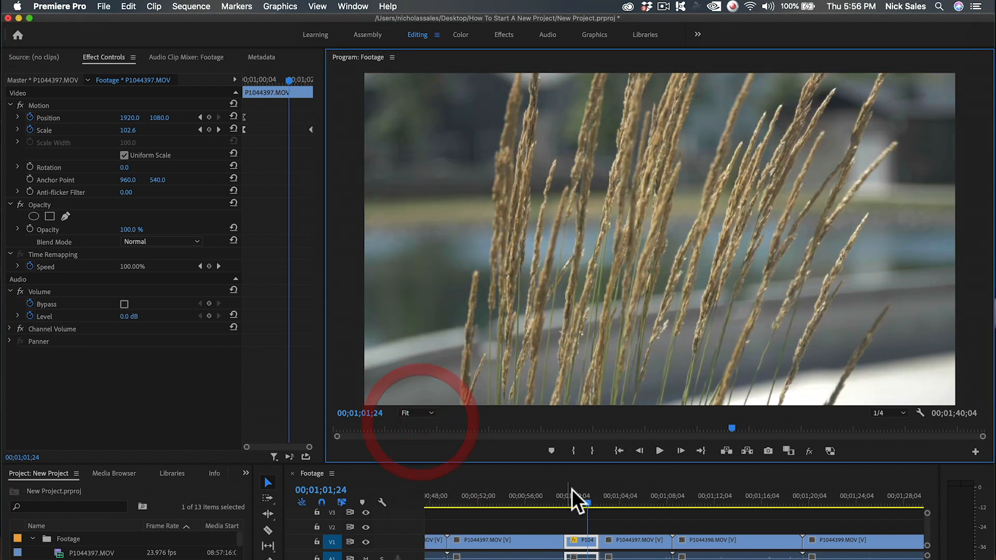
- Undock the Program monitor panel and move it as a floating window
click(605, 518)
click(393, 57)
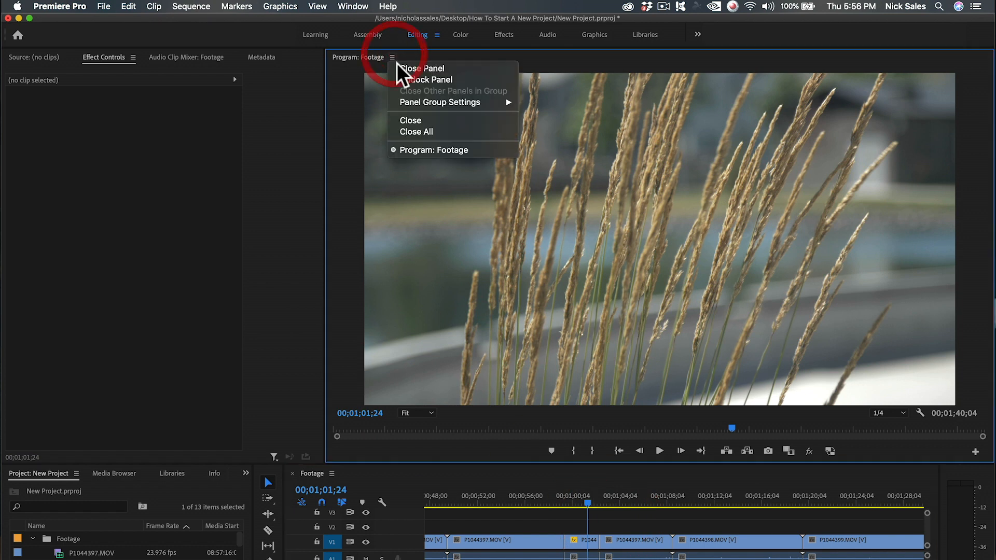
click(412, 83)
drag(476, 42, 389, 47)
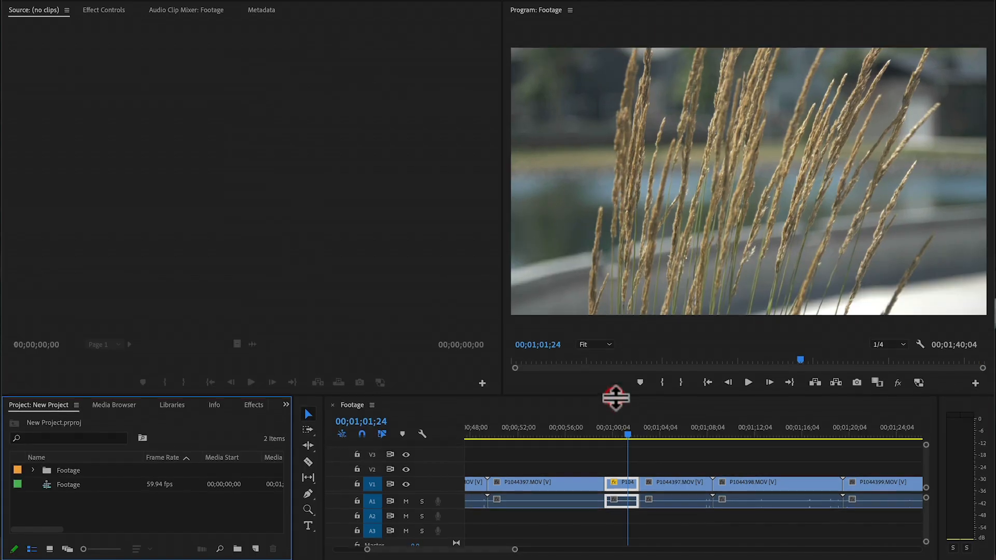
- Widen the Program monitor and go through the Project, Media Browser, Libraries and Info panels to the Effects panel
drag(486, 331, 436, 331)
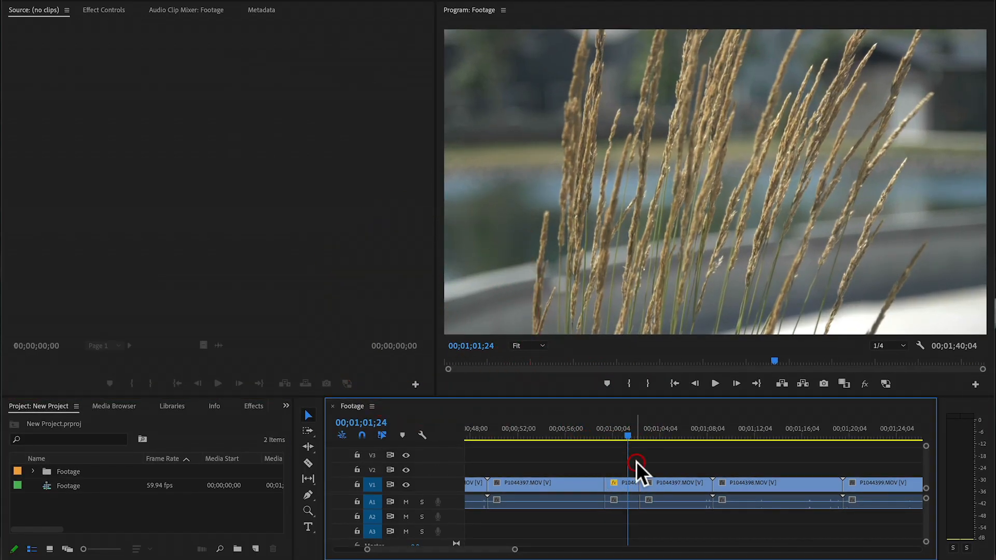
click(61, 407)
click(110, 407)
click(170, 406)
click(216, 407)
click(256, 406)
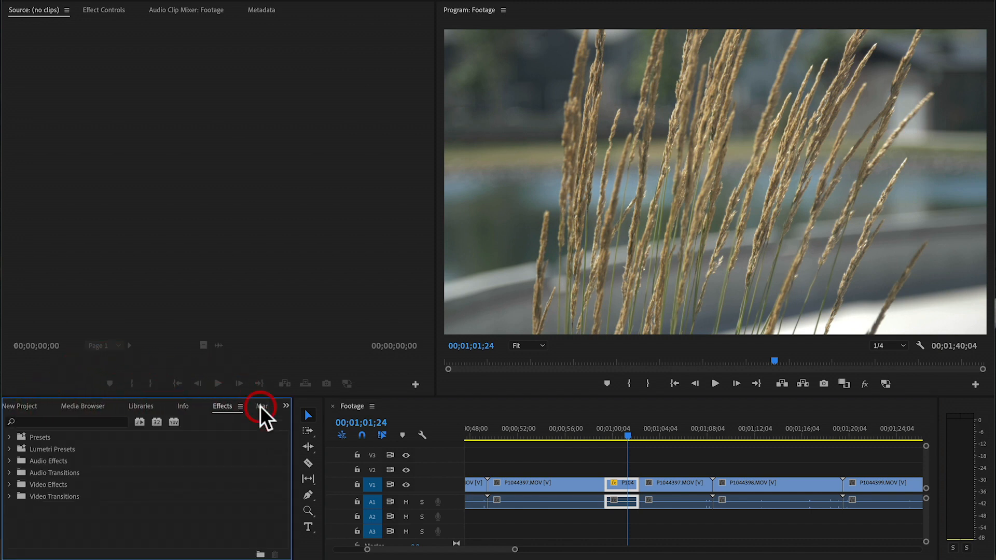
- Try the Tint effect from the Color Correction video effects on the short keyframed P1044397.MOV segment
click(9, 485)
scroll(111, 476, down, 5)
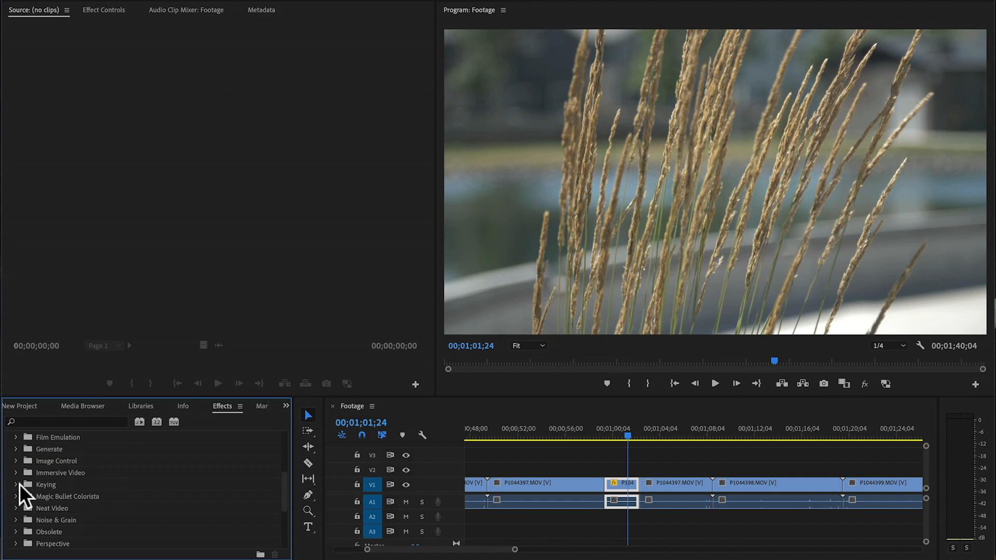
scroll(15, 507, down, 4)
scroll(15, 506, up, 8)
click(16, 484)
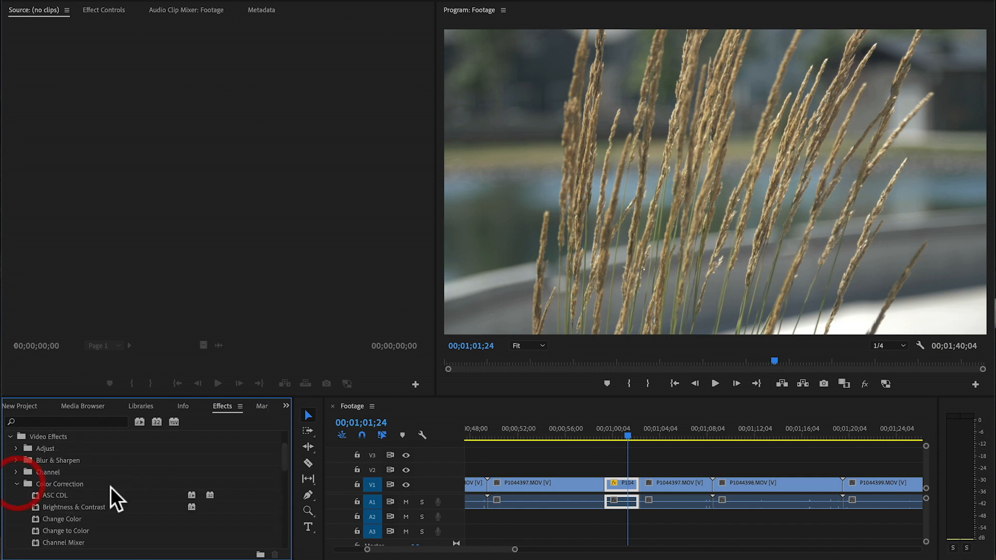
scroll(131, 488, down, 3)
scroll(131, 489, down, 2)
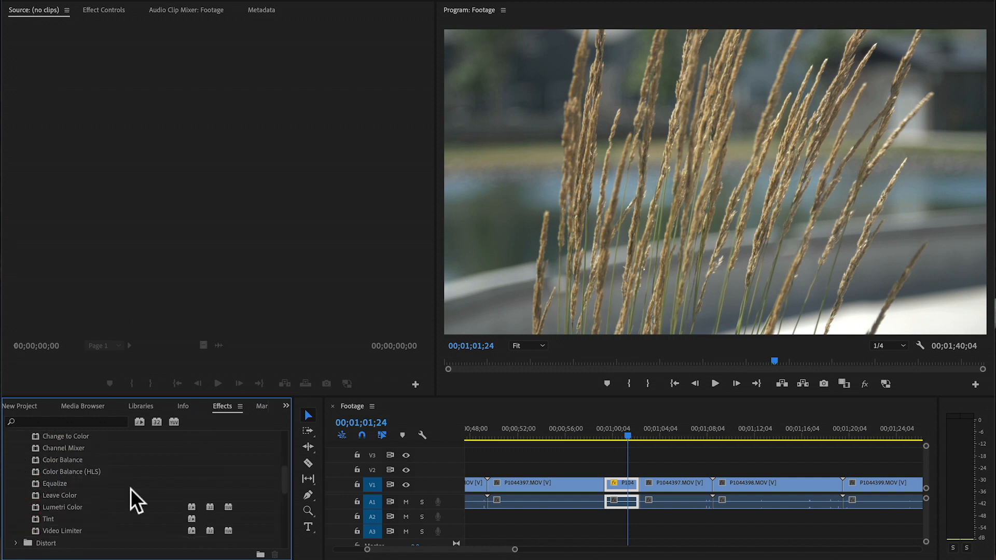
drag(36, 516, 619, 473)
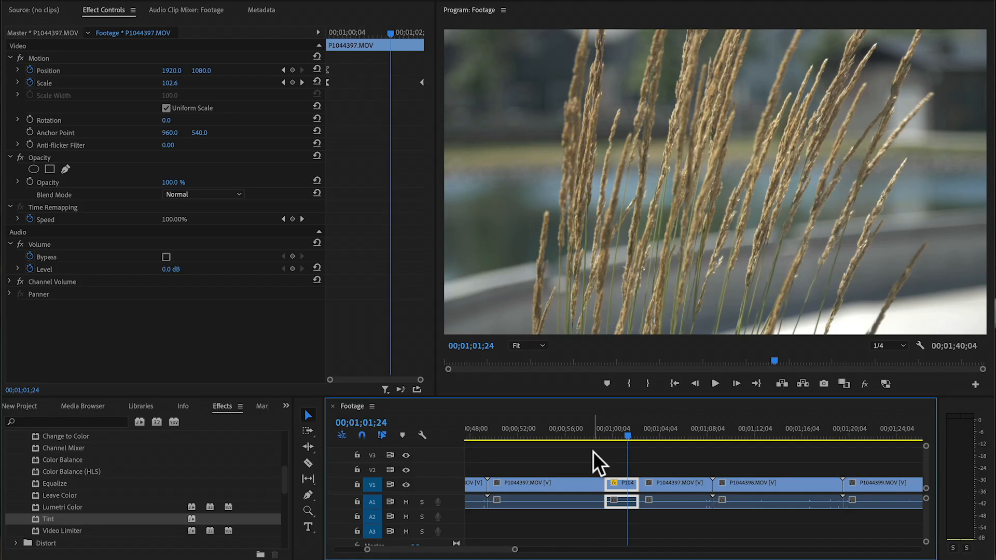
- Enlarge the Timeline panel, widen the Program monitor, and zoom the timeline out until the whole sequence fits
drag(562, 398, 558, 348)
drag(435, 224, 407, 222)
key(alt+z)
alt+click(634, 429)
key(alt+v)
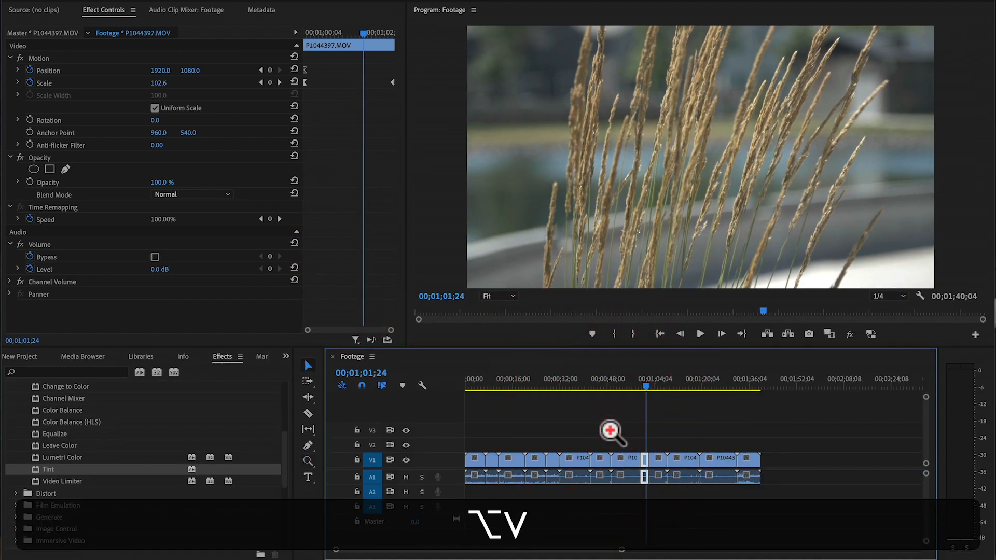
key(z)
click(583, 442)
alt+click(583, 442)
key(alt+v)
- Select the second clip in the sequence and scrub through the footage to 00;00;38;22
click(492, 457)
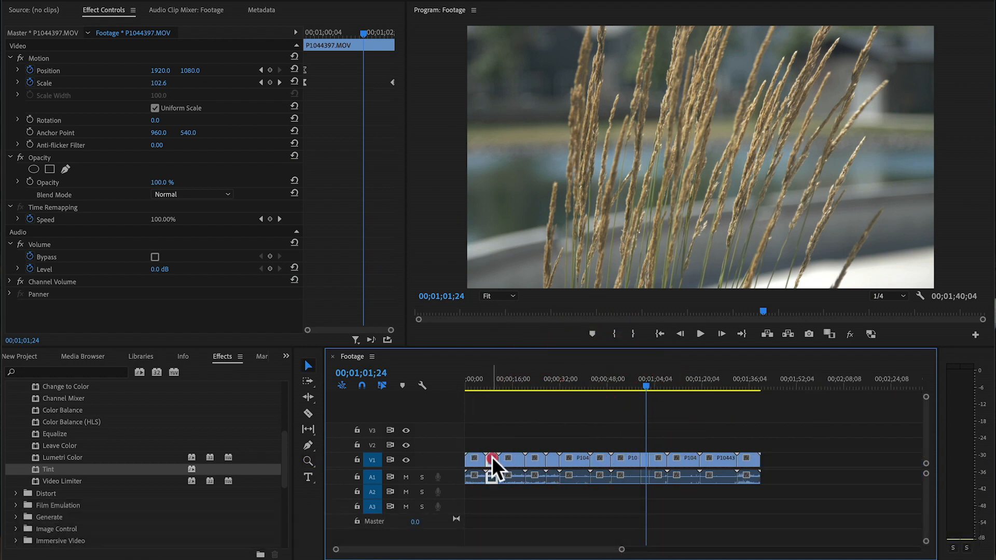
click(528, 381)
drag(528, 381, 576, 382)
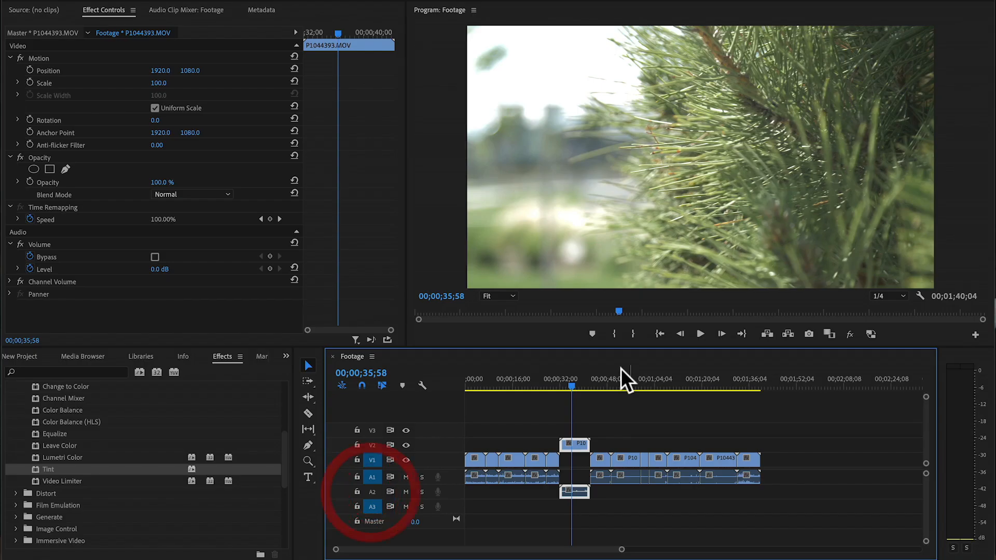
mouse_move(563, 378)
mouse_down()
mouse_move(554, 378)
mouse_move(601, 384)
mouse_move(536, 389)
mouse_move(603, 394)
mouse_move(550, 394)
mouse_move(602, 385)
mouse_move(574, 395)
mouse_move(565, 384)
mouse_move(589, 396)
mouse_move(565, 375)
mouse_move(603, 378)
mouse_move(544, 384)
mouse_move(580, 380)
mouse_up()
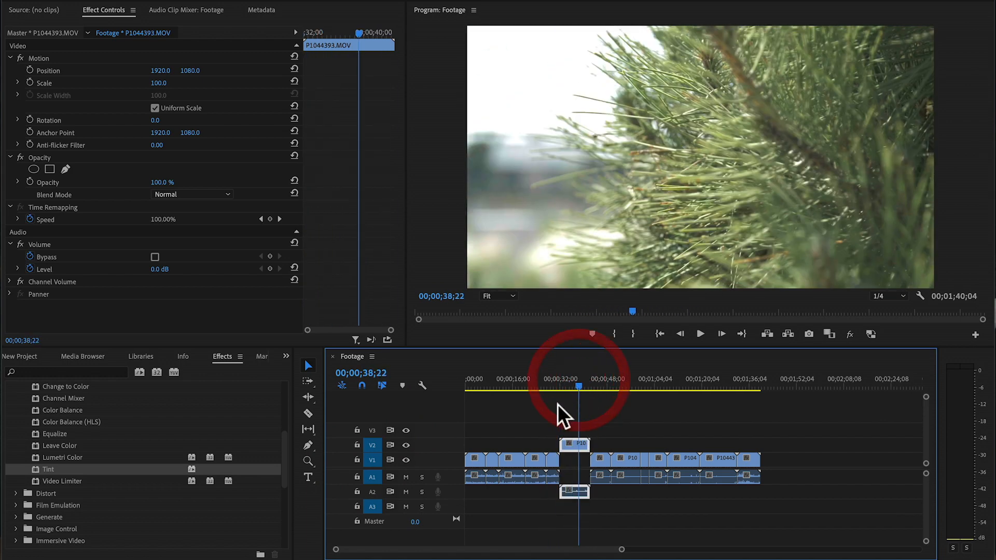
- Hide the V2 video track and move the playhead to 00;00;30;22
click(407, 447)
drag(552, 381, 555, 379)
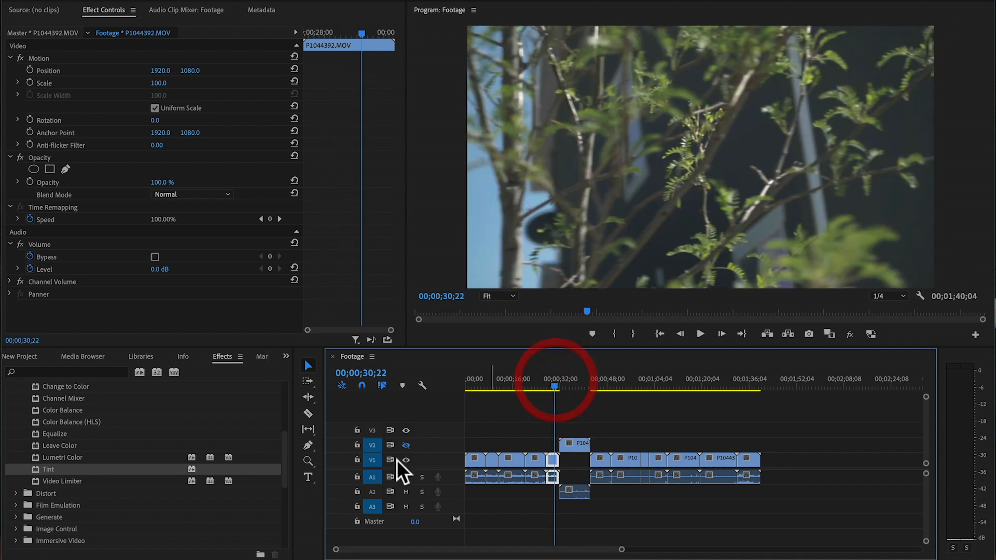
- Hide the V1 video track, show V2 again, and move the playhead to 00;00;35;46 over the V2 clip
click(407, 459)
click(408, 445)
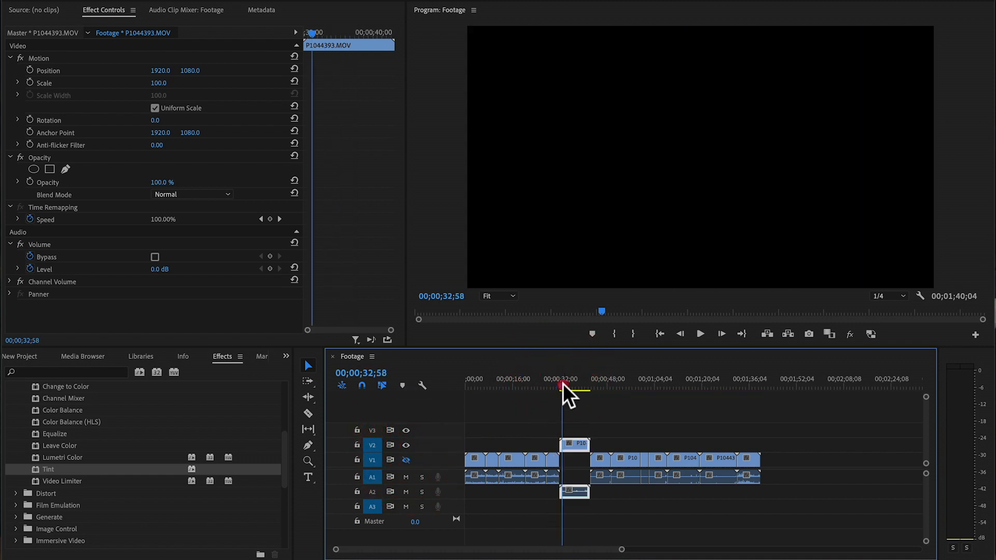
click(572, 385)
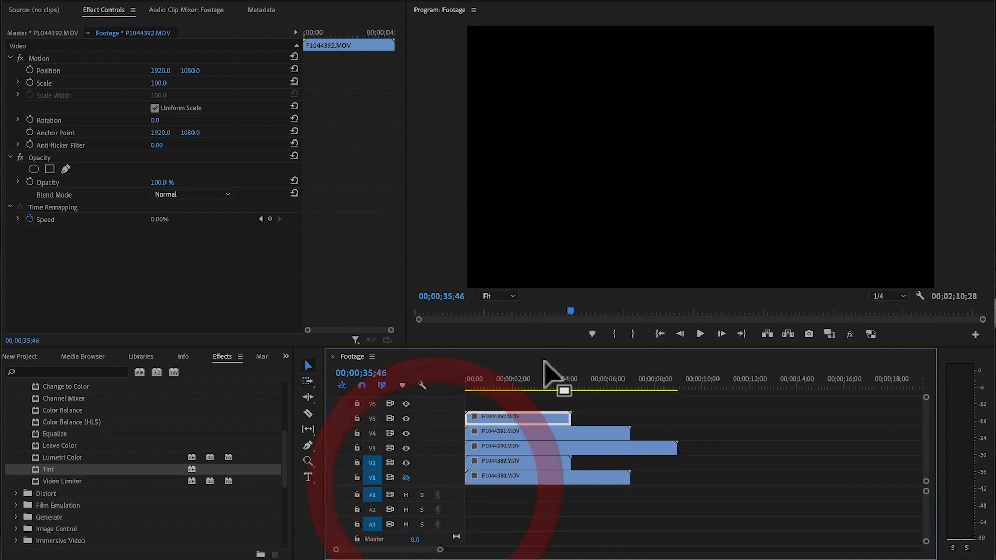
- Move the playhead to 00;00;02;01 over the stacked clips, toggle the visibility of V5 down to V2, and hide all video tracks
click(515, 375)
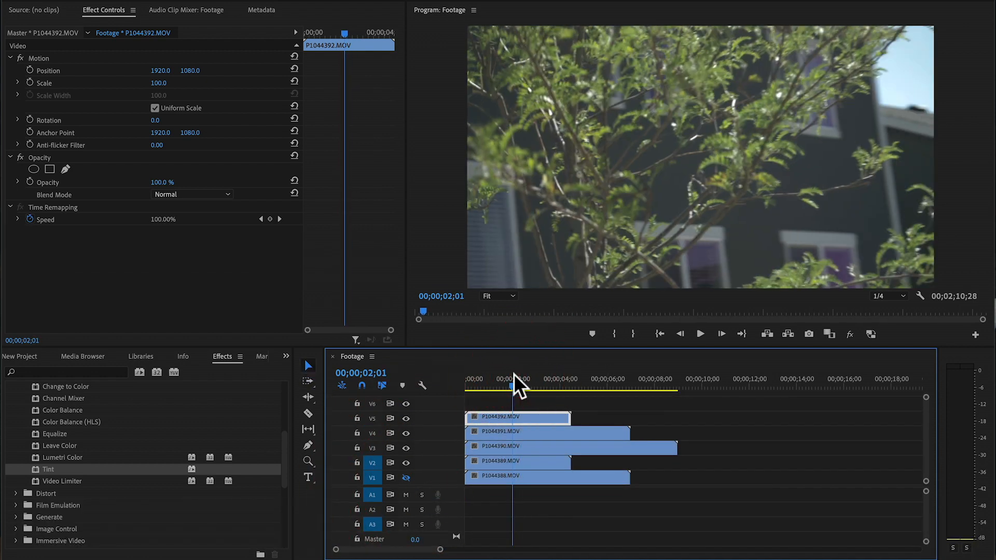
shift+click(406, 420)
click(407, 418)
click(406, 418)
click(406, 434)
click(407, 433)
click(405, 448)
click(406, 447)
click(406, 462)
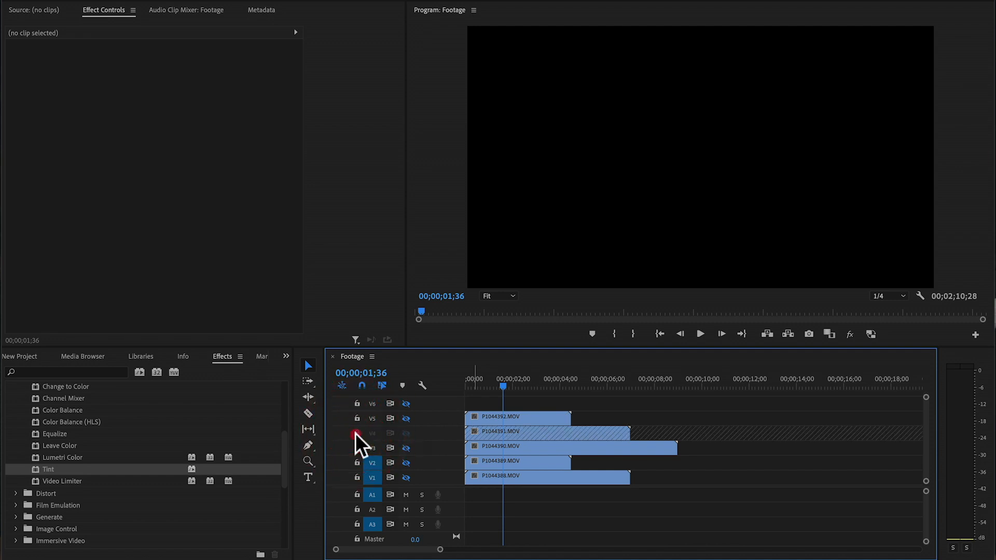
- Test locking tracks V4 and V3 by selecting their clips, and open P1044389.MOV from V2 in the Source monitor
click(547, 434)
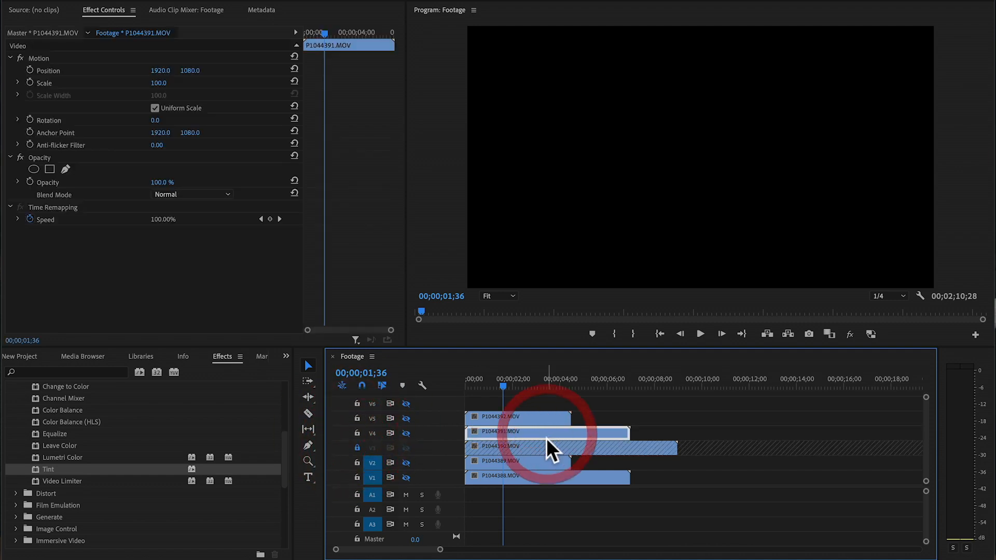
click(544, 446)
double_click(534, 459)
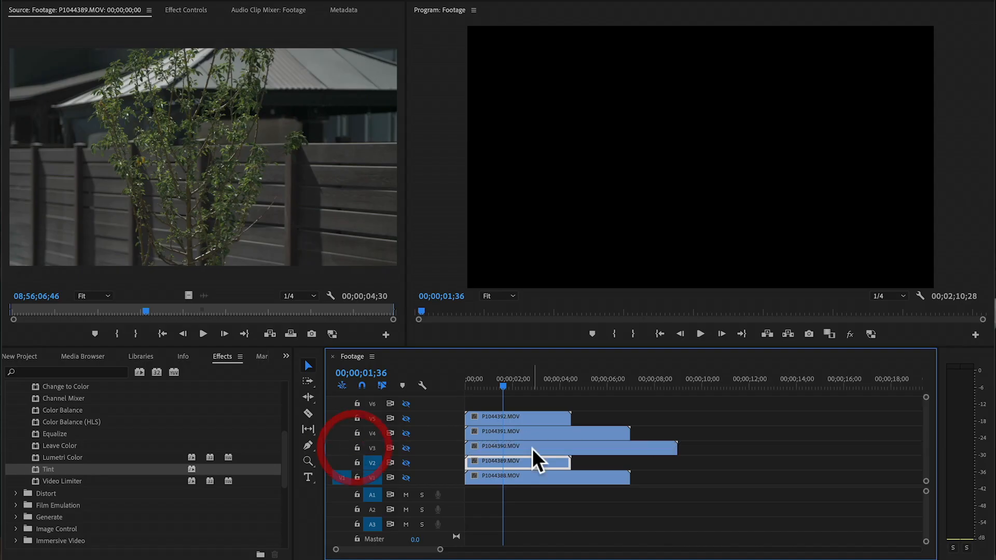
click(534, 447)
- Toggle timeline snapping and try shifting the P1044392.MOV clip on V5 to a later time
click(543, 398)
click(362, 386)
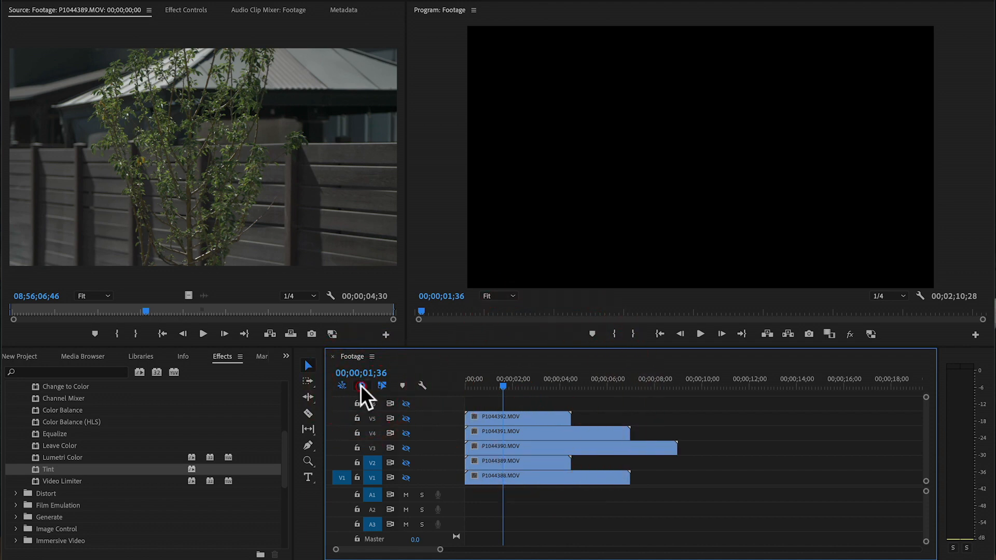
drag(515, 413, 545, 420)
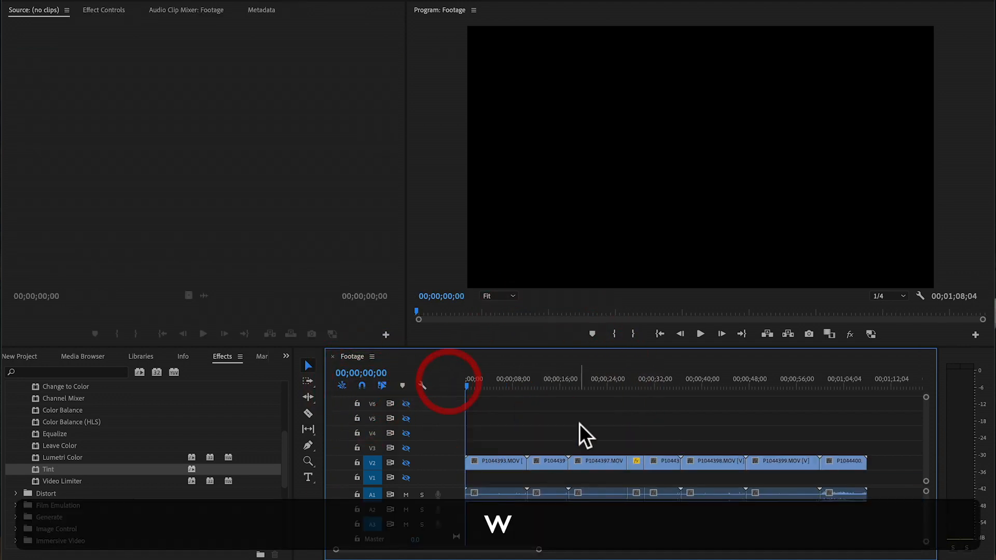
- Play the sequence from 00;00;04;24 and mute audio track A1
click(491, 378)
click(406, 495)
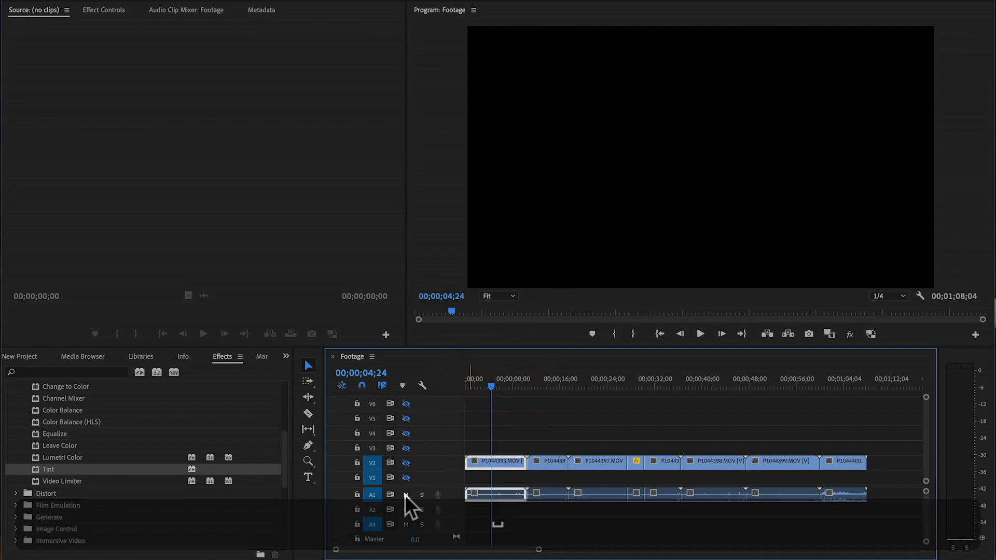
key(space)
- Move the second clip's audio from A1 to A2 and play it with A2 soloed and A1 unmuted
drag(540, 493, 541, 510)
click(536, 379)
click(406, 494)
click(422, 510)
key(space)
click(589, 432)
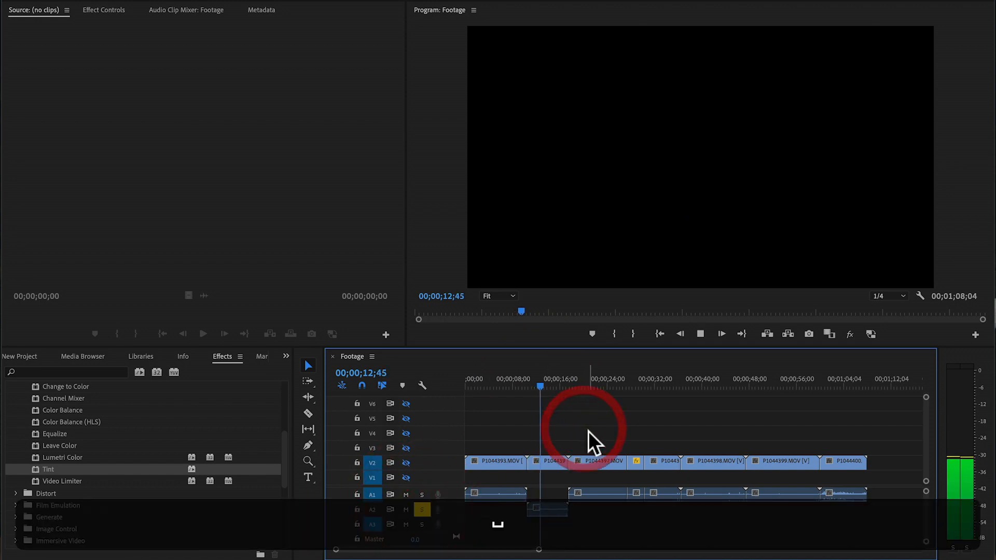